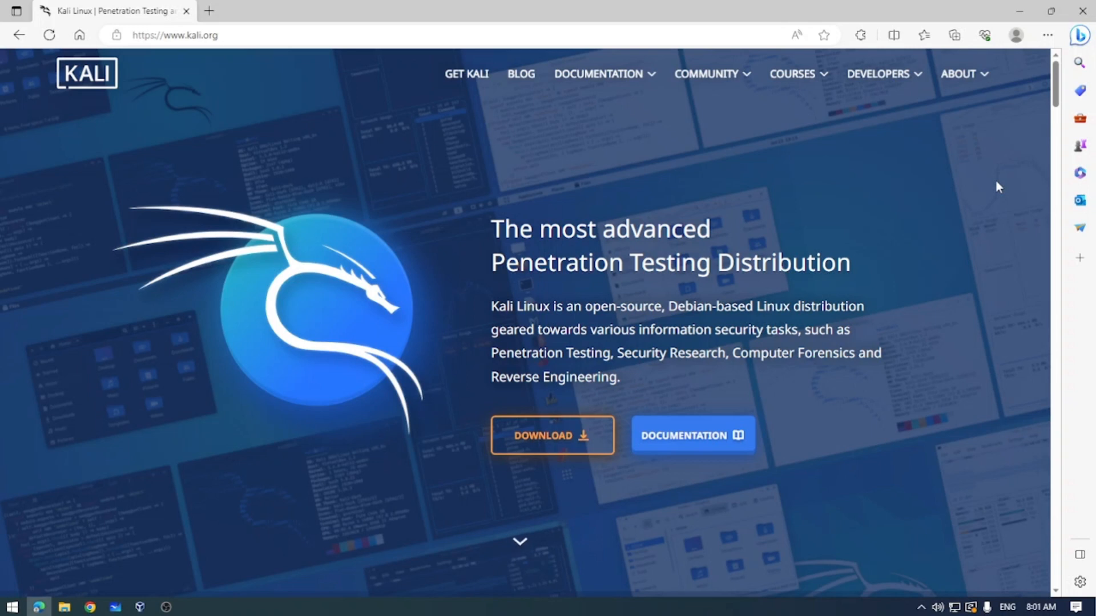
Switch to the whiteboard and pan through the History of Kali Linux diagram.
left_click(115, 608)
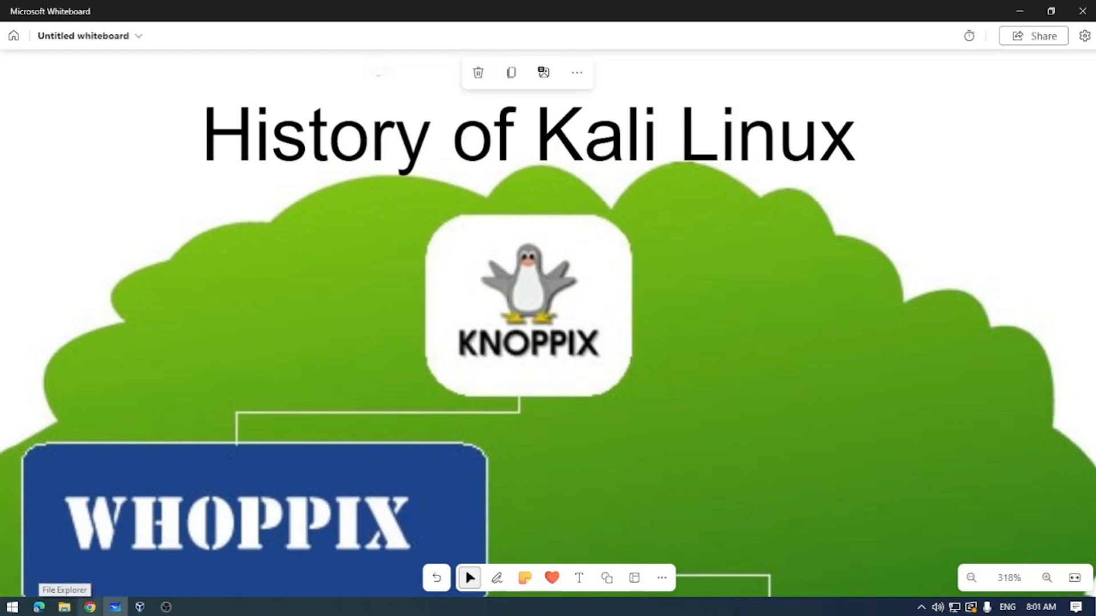
left_click_drag(601, 501, 561, 318)
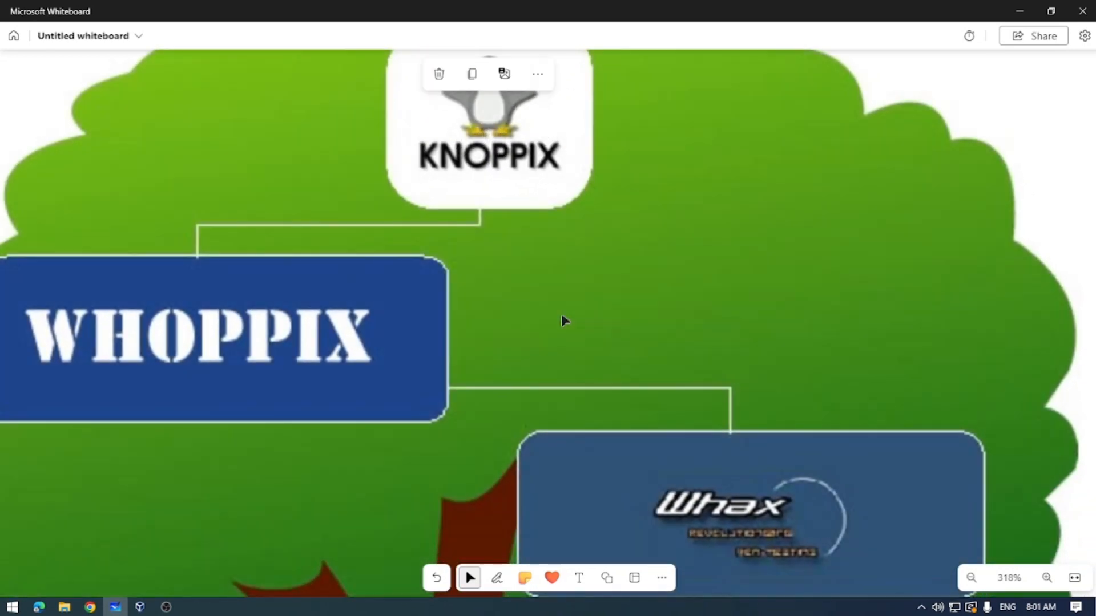
left_click_drag(570, 367, 564, 306)
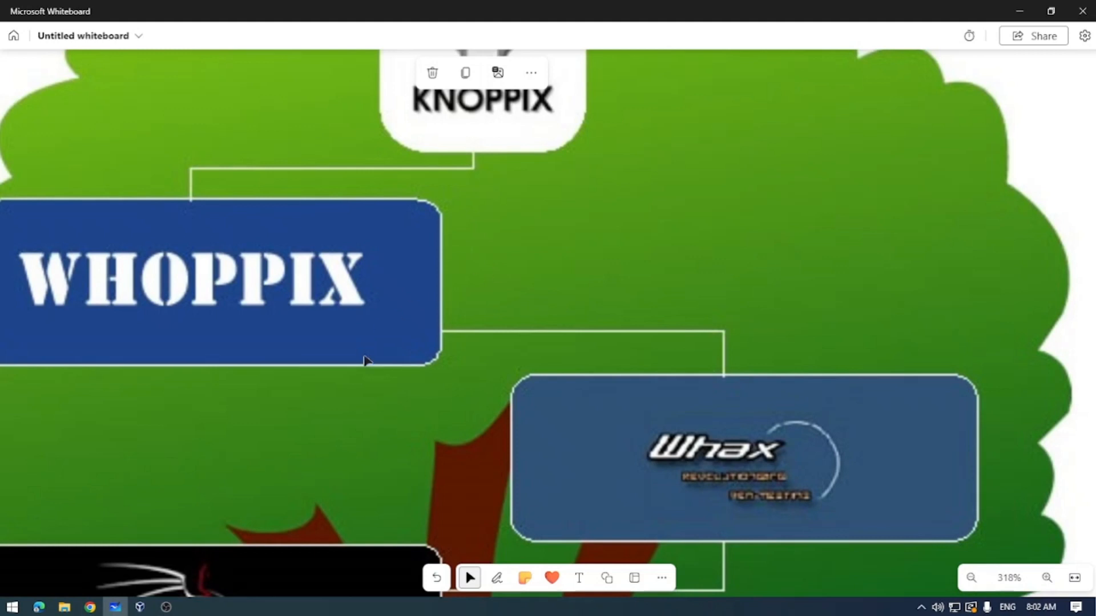
left_click_drag(371, 386, 385, 263)
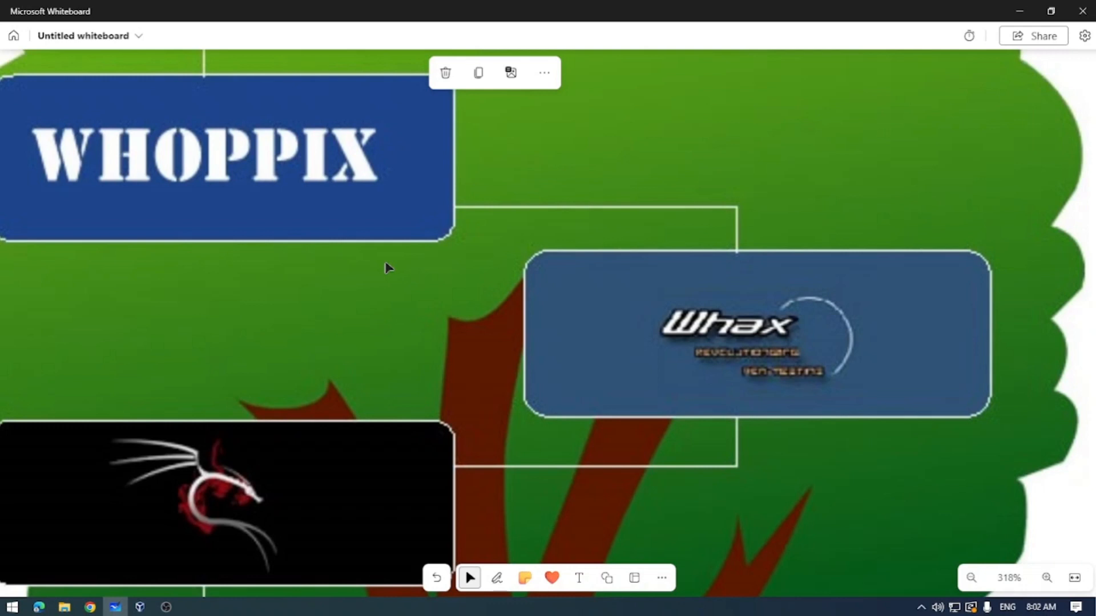
left_click_drag(552, 325, 489, 65)
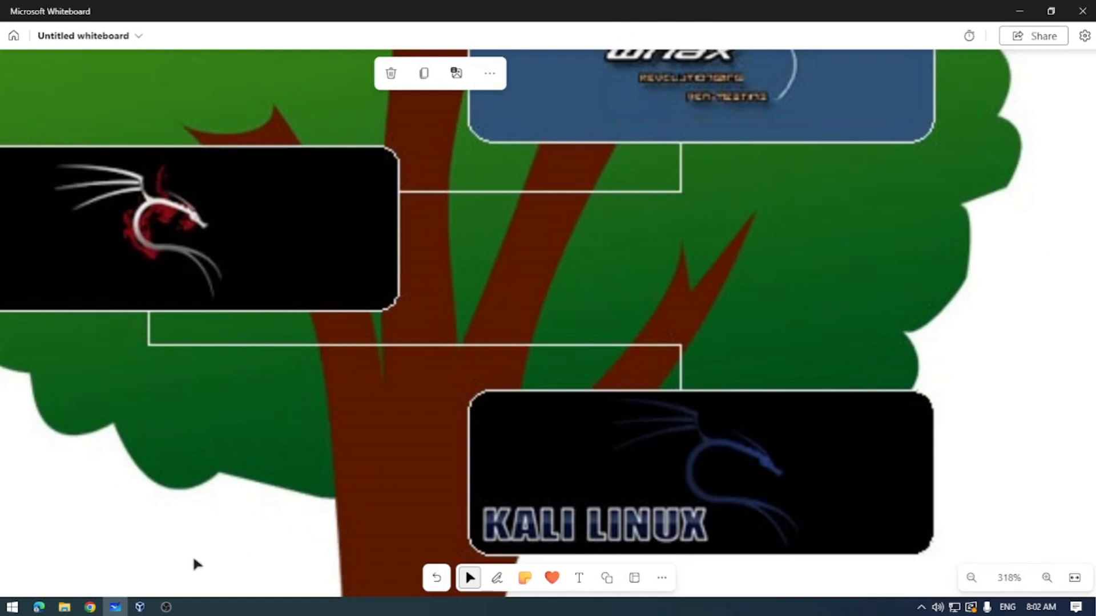
In the browser, download the 64-bit Kali Linux installer ISO from the Installer Images section.
left_click(48, 611)
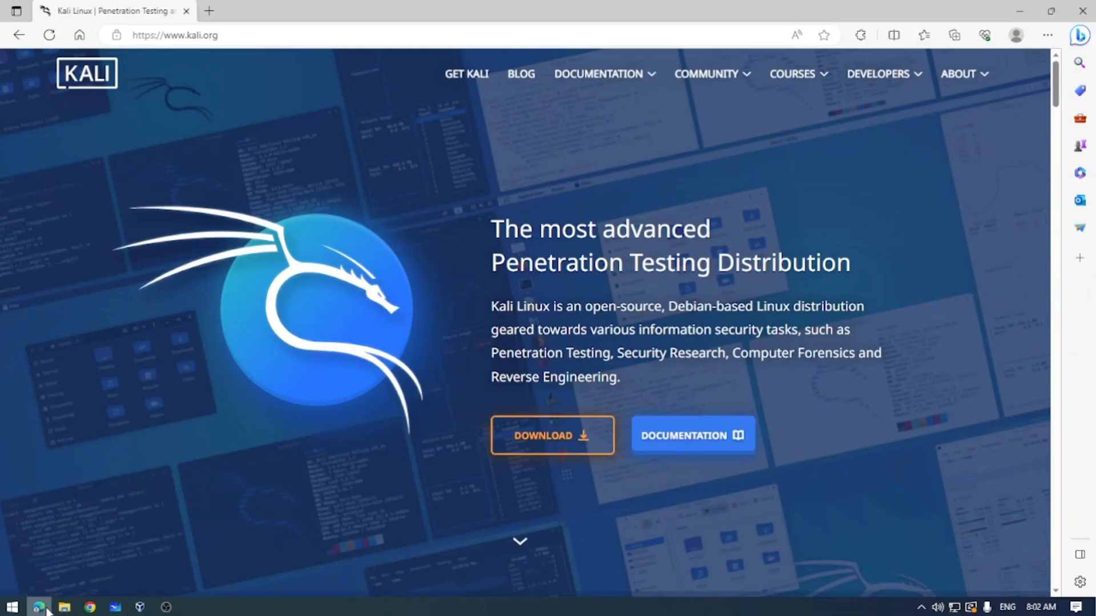
left_click(554, 444)
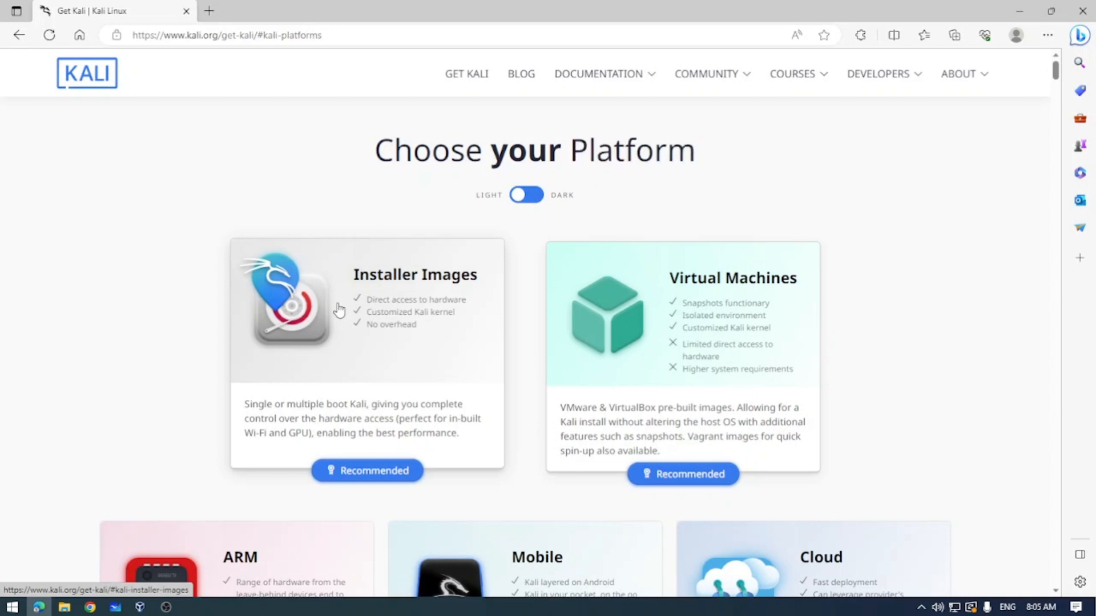
left_click(339, 310)
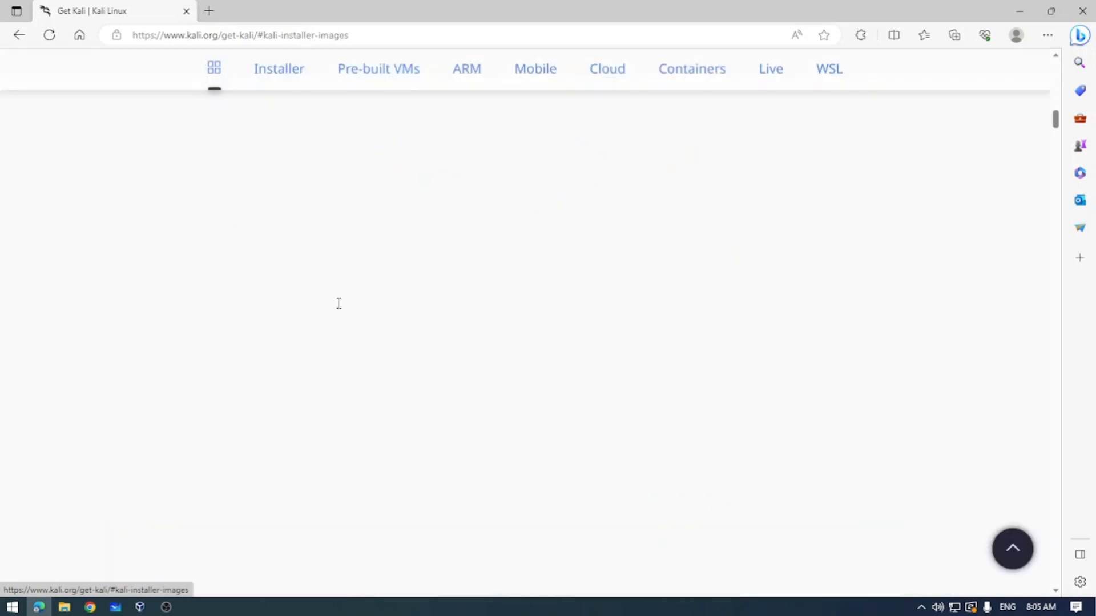
scroll(350, 308, "down", 6)
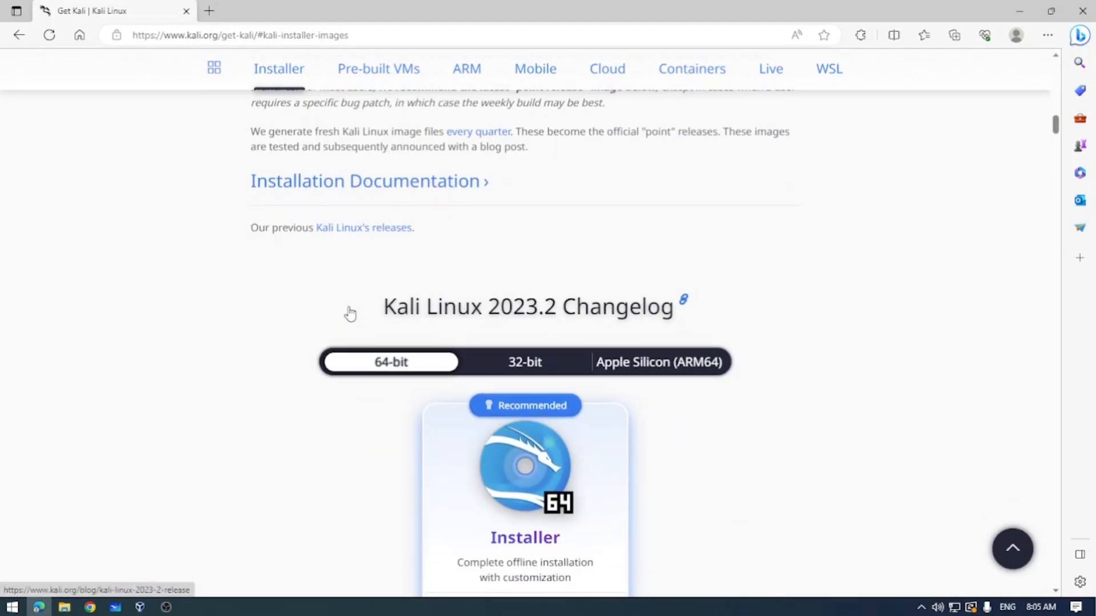
left_click(457, 357)
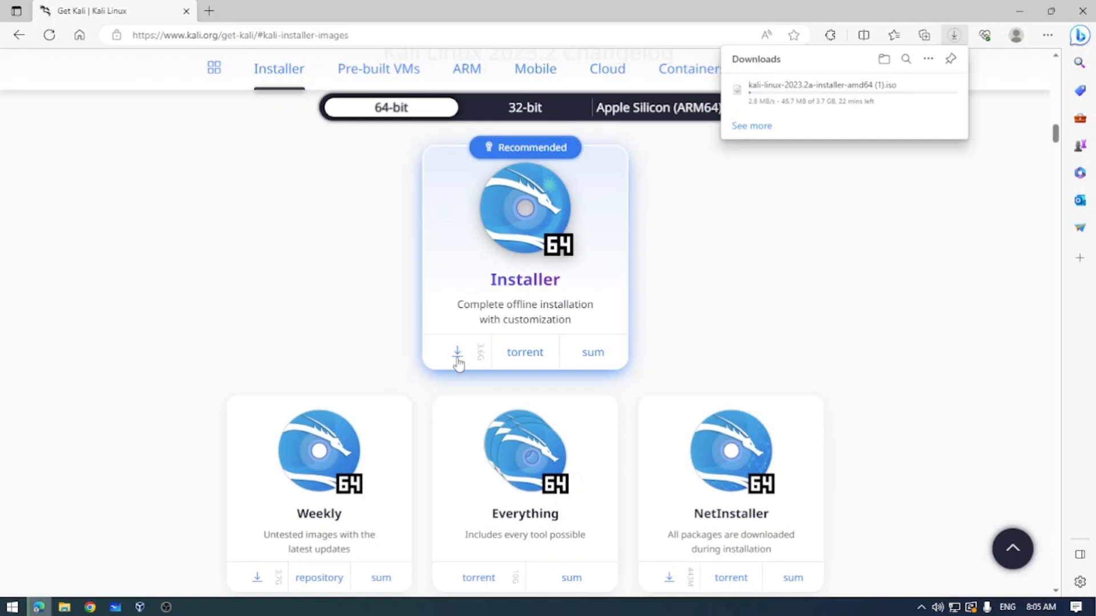
Switch to VirtualBox, start the Kali virtual machine and choose Graphical install from the installer menu.
left_click(139, 607)
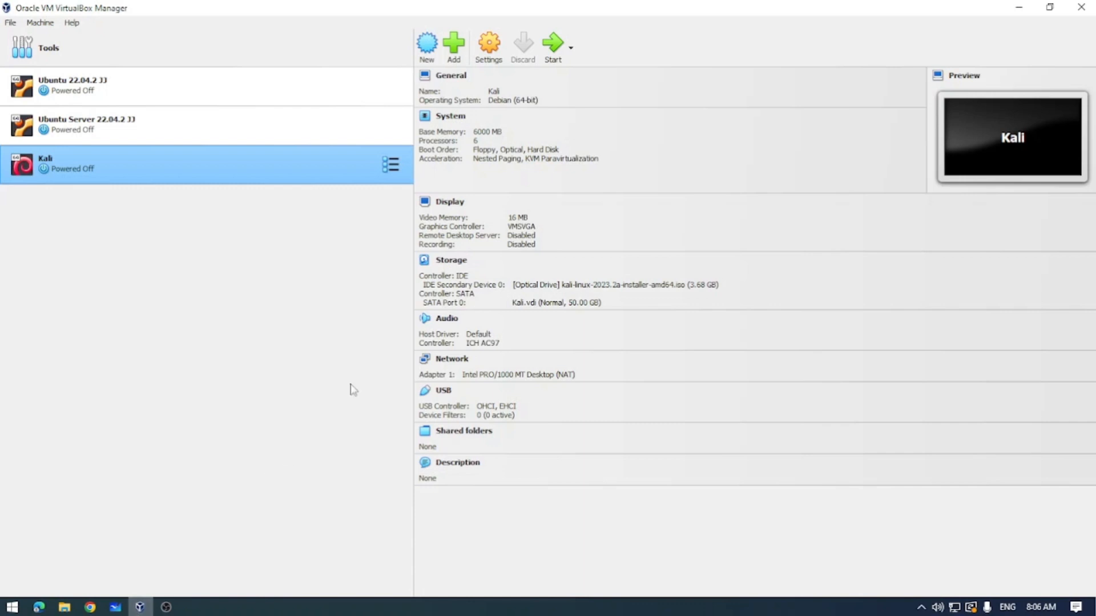
left_click(553, 46)
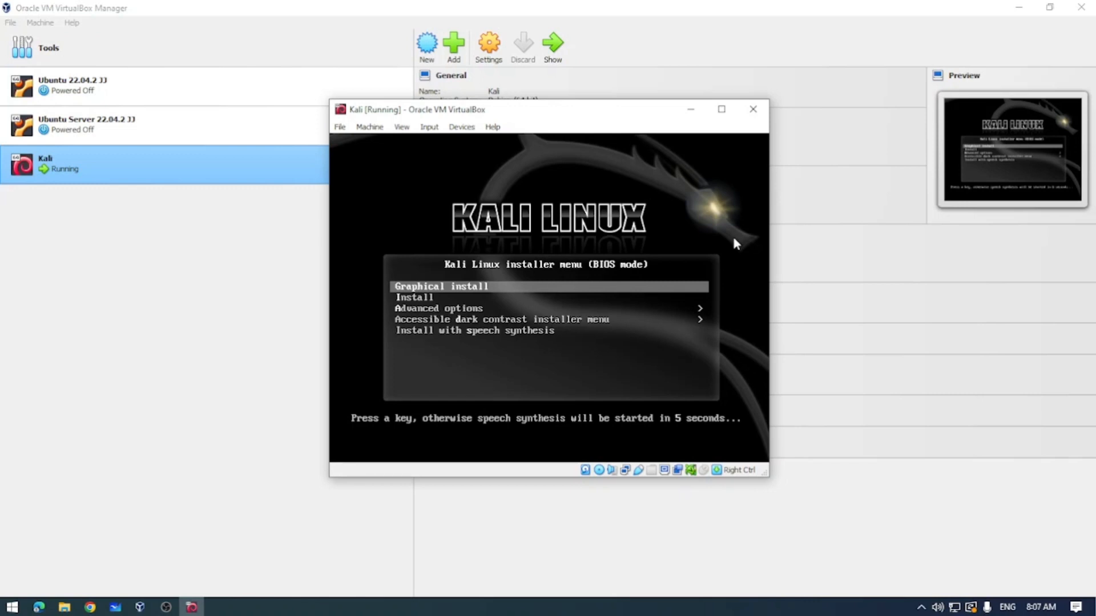
key("Return")
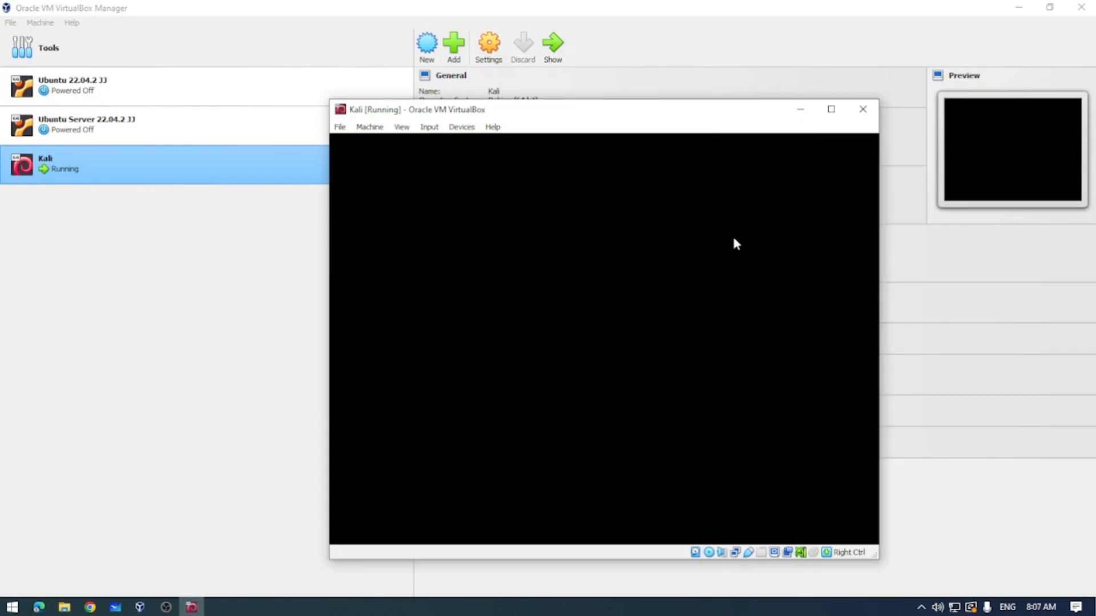
Maximize the virtual machine window and select English as the installation language.
double_click(790, 101)
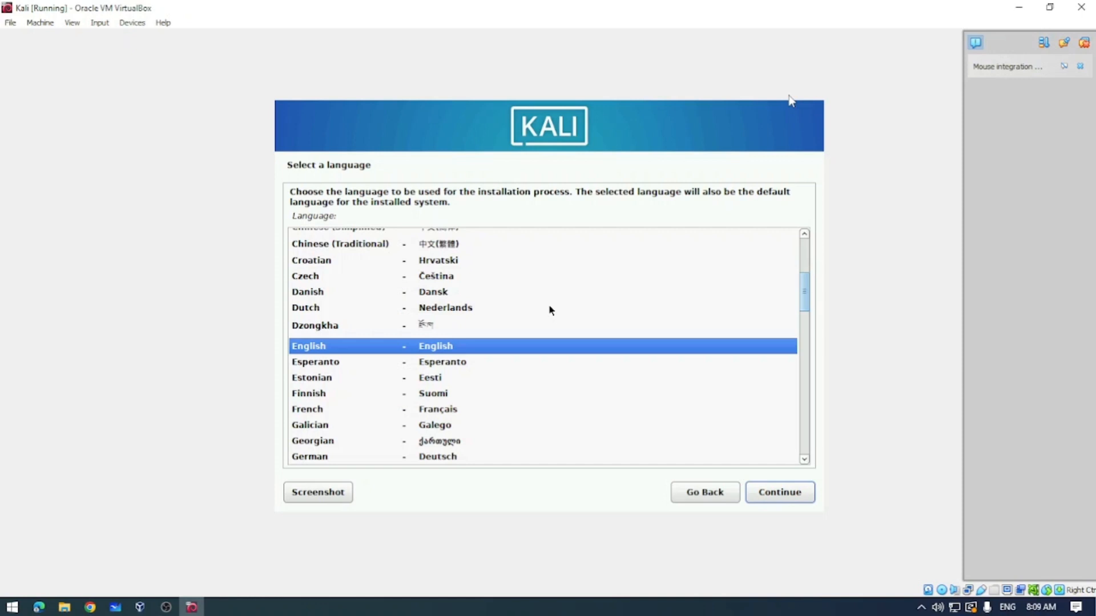
key("Return")
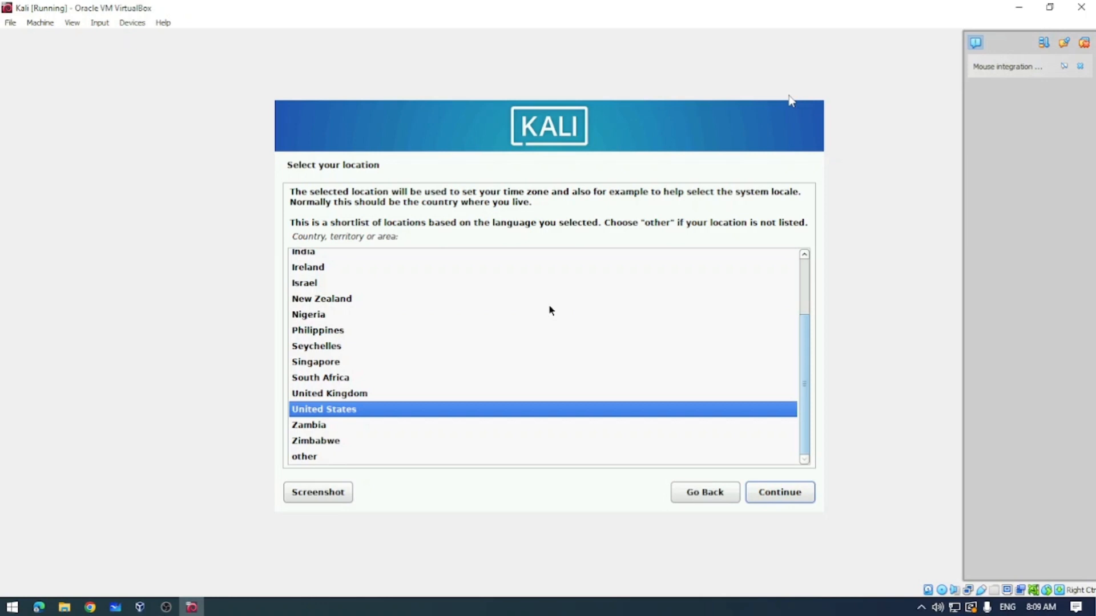
Select Australia as the installation location.
type("a")
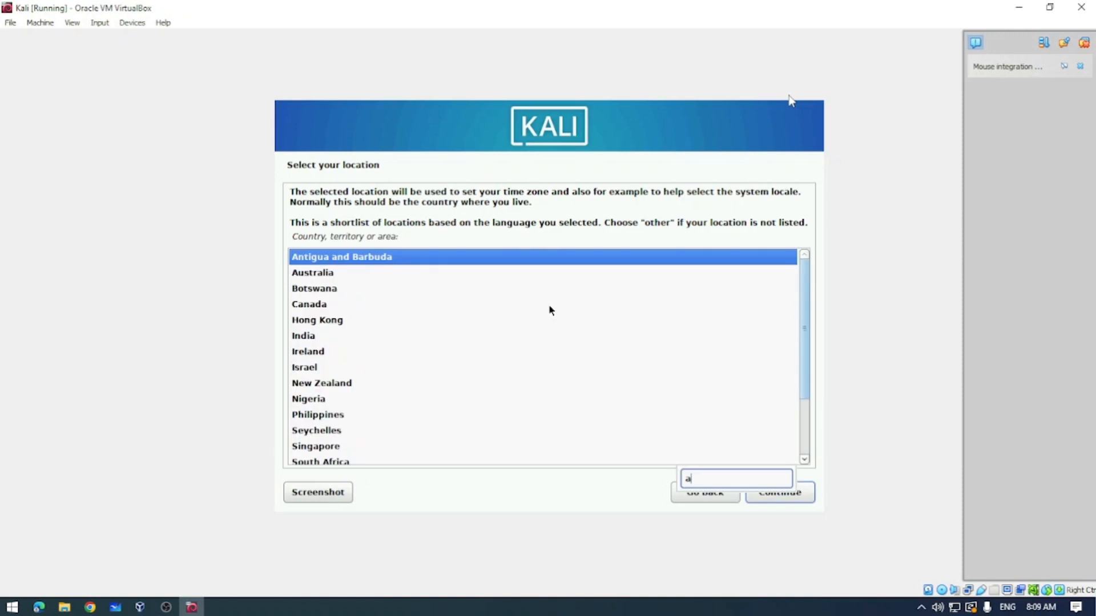
key("Down")
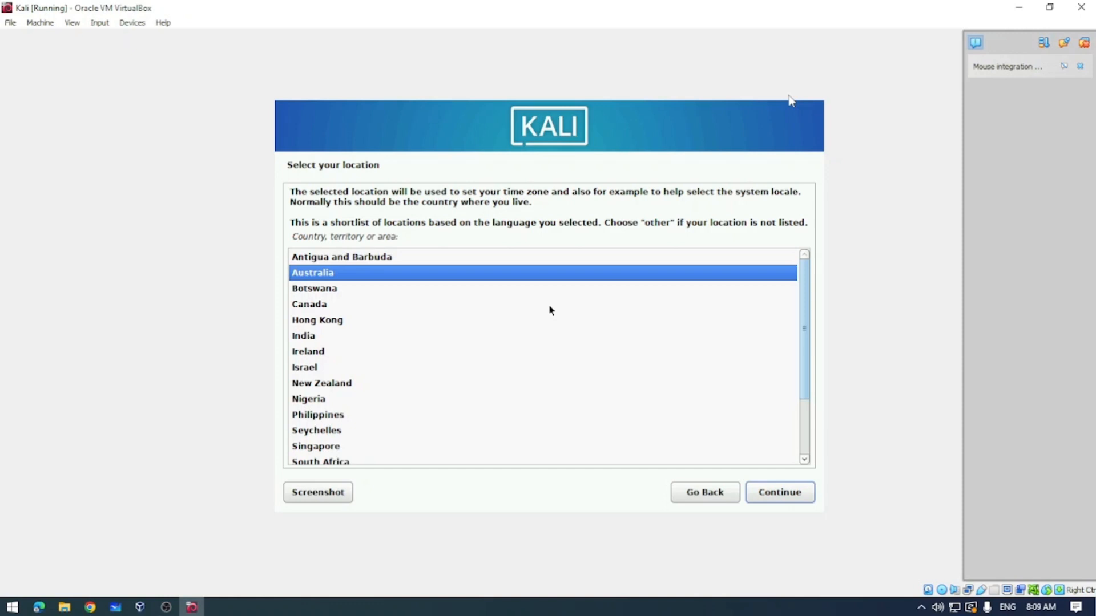
key("Return")
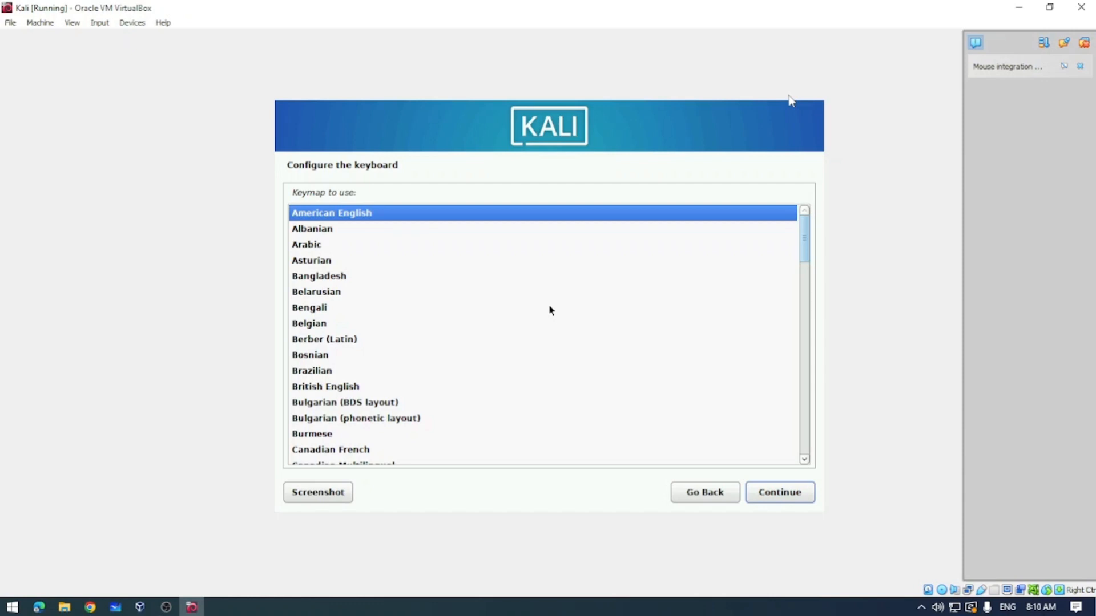
Accept the American English keymap and keep the hostname kali with an empty domain name.
key("Return")
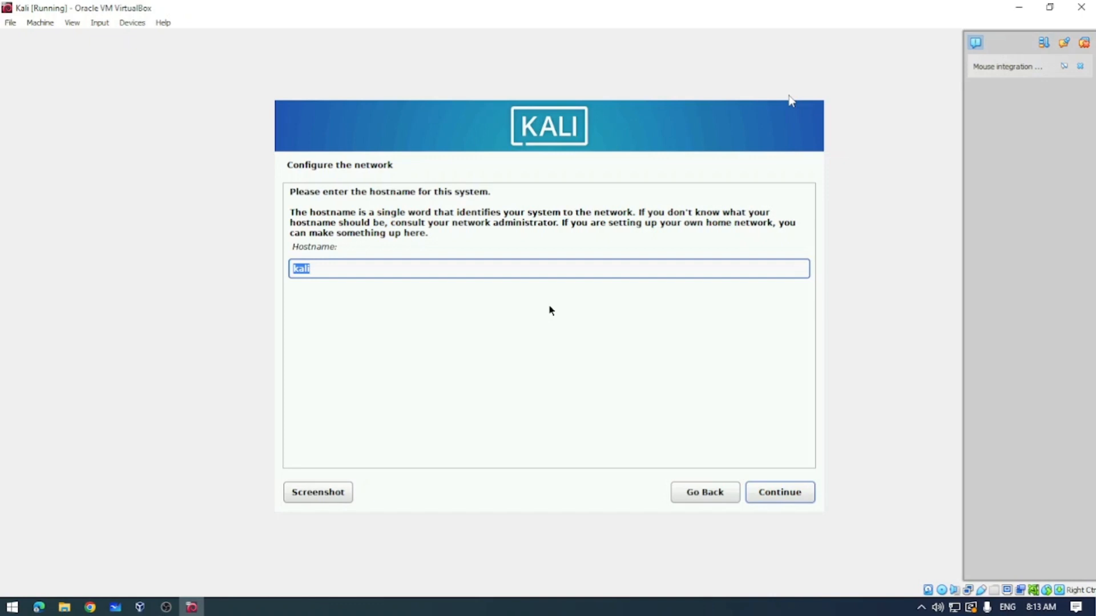
key("Return")
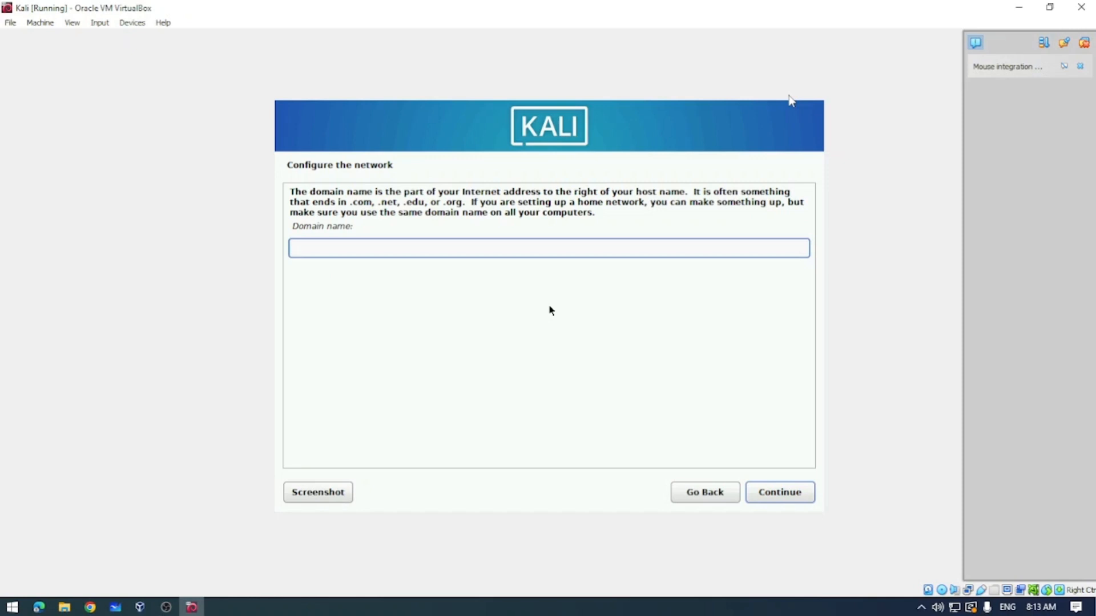
key("Return")
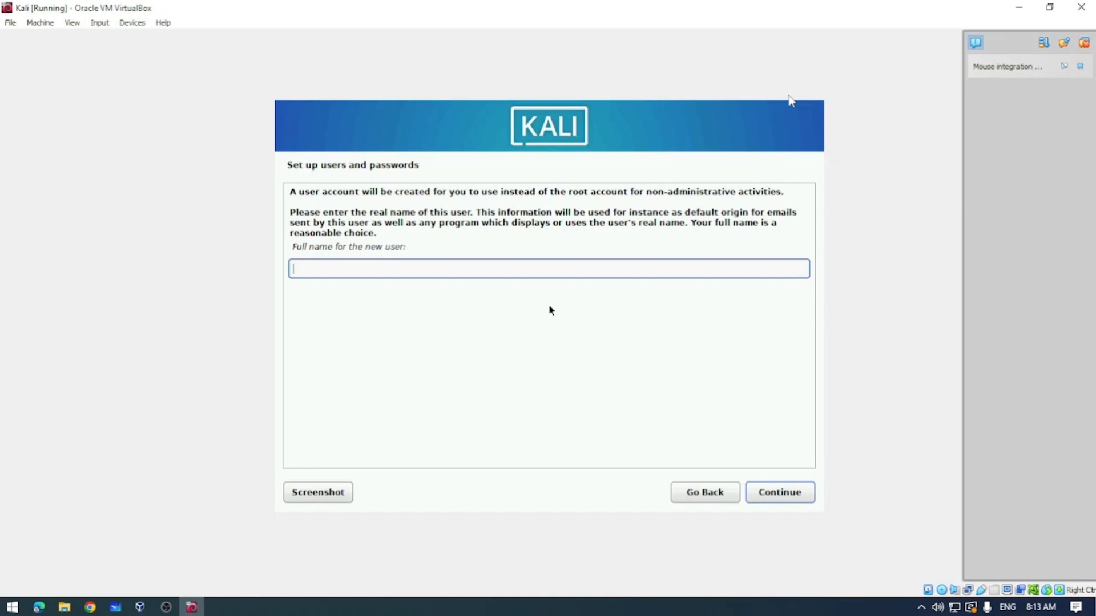
Enter the new user's full name and keep the suggested username.
type("Brenton Hancock")
key("Return")
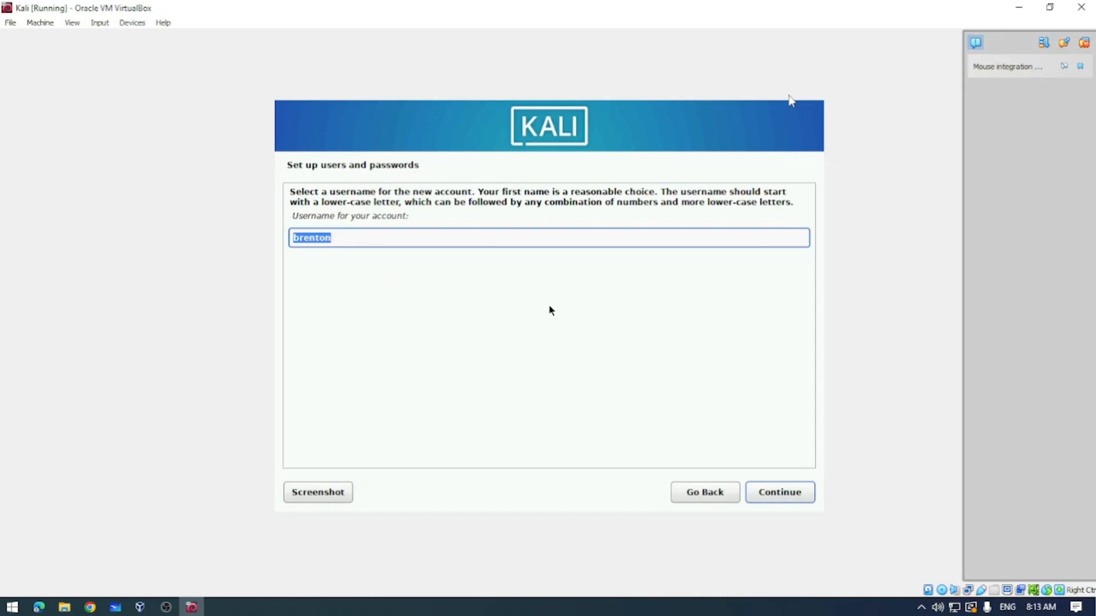
key("Return")
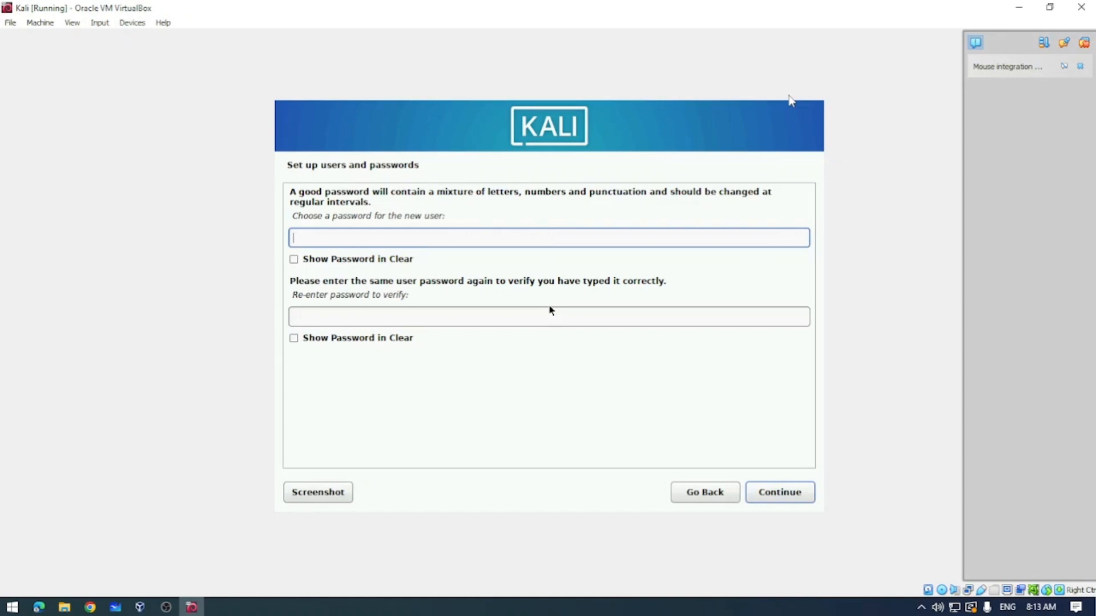
Enter and re-enter the new user's password.
type("•••••••••")
key("Tab")
key("Tab")
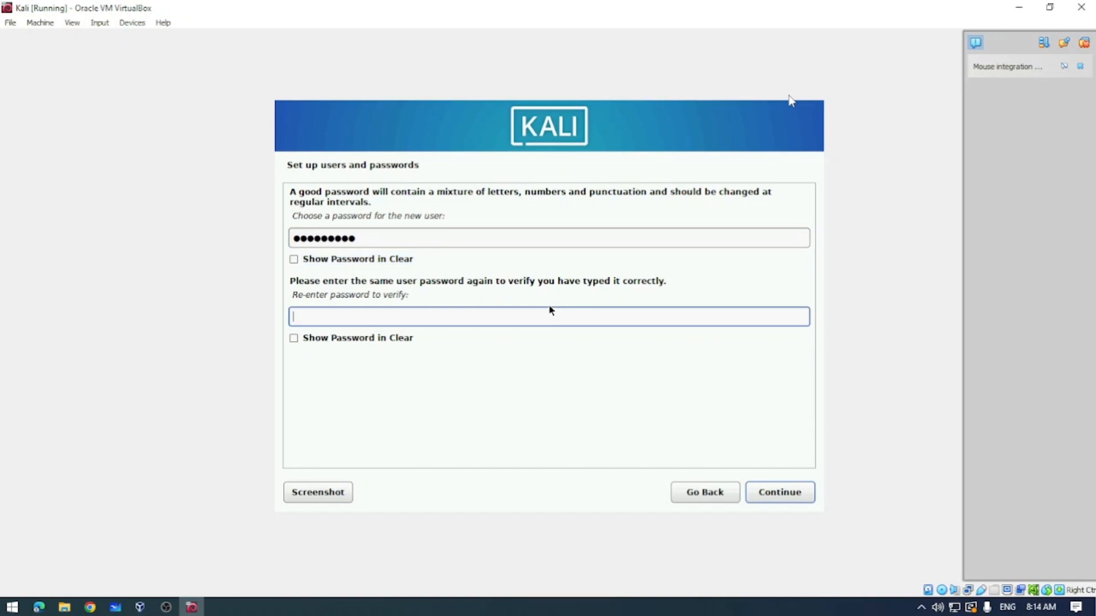
type("•••••••")
key("BackSpace")
key("BackSpace")
key("BackSpace")
key("BackSpace")
key("BackSpace")
key("BackSpace")
key("BackSpace")
type("•••••••••")
key("Return")
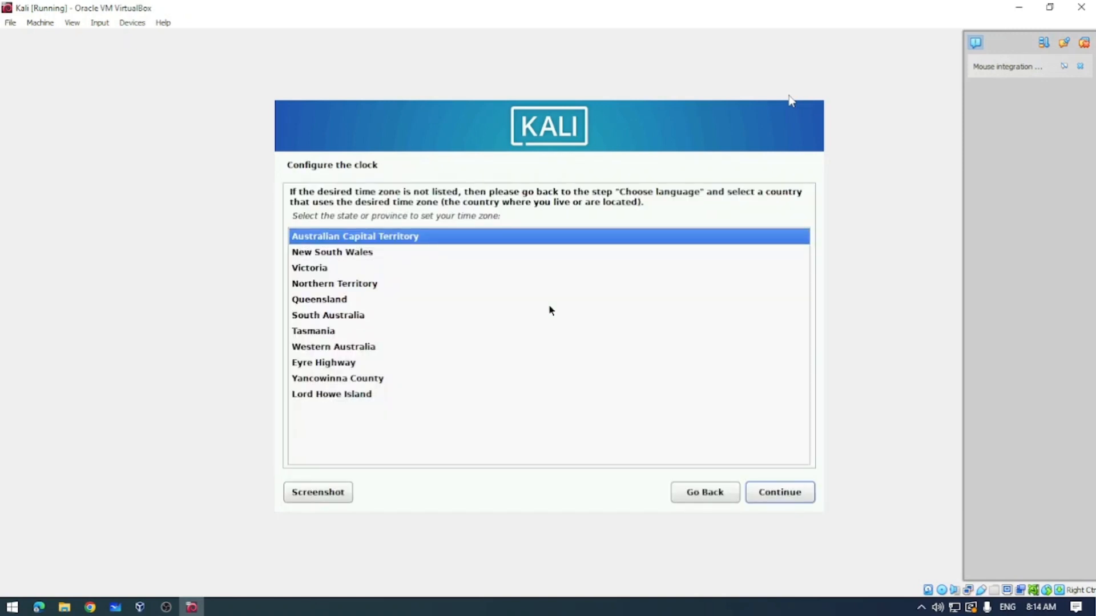
Set the time zone to New South Wales.
key("Down")
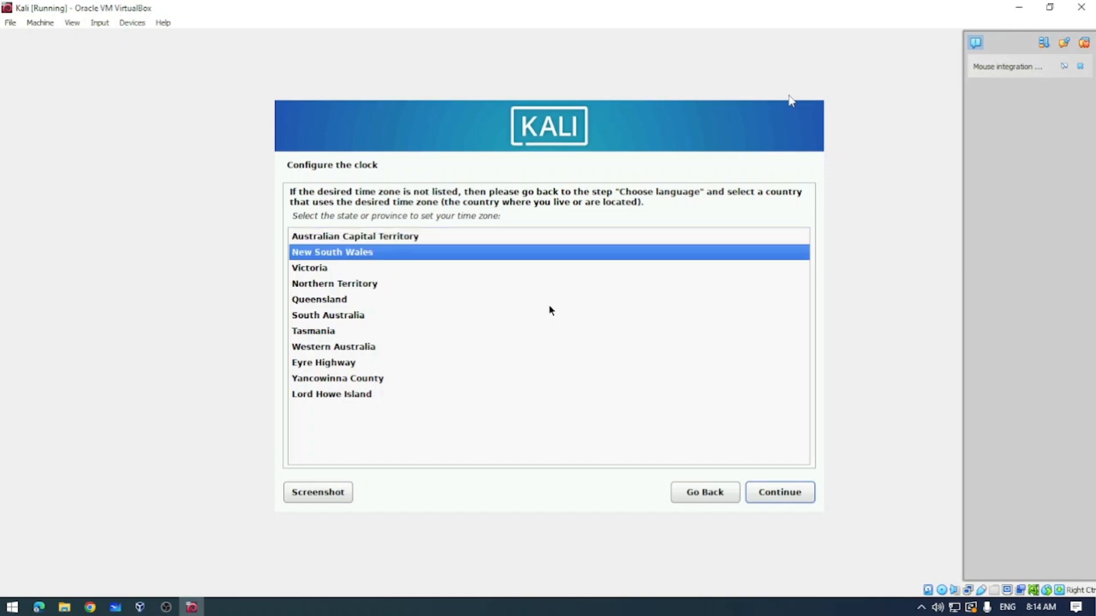
key("Return")
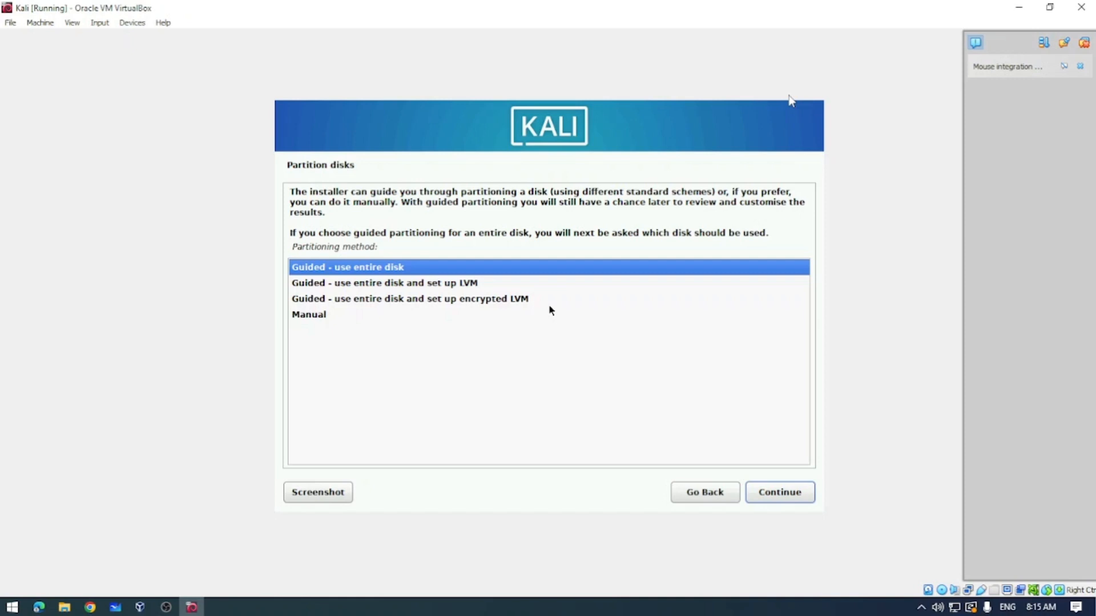
Partition the whole virtual disk with guided partitioning and confirm writing the changes to disk.
key("Return")
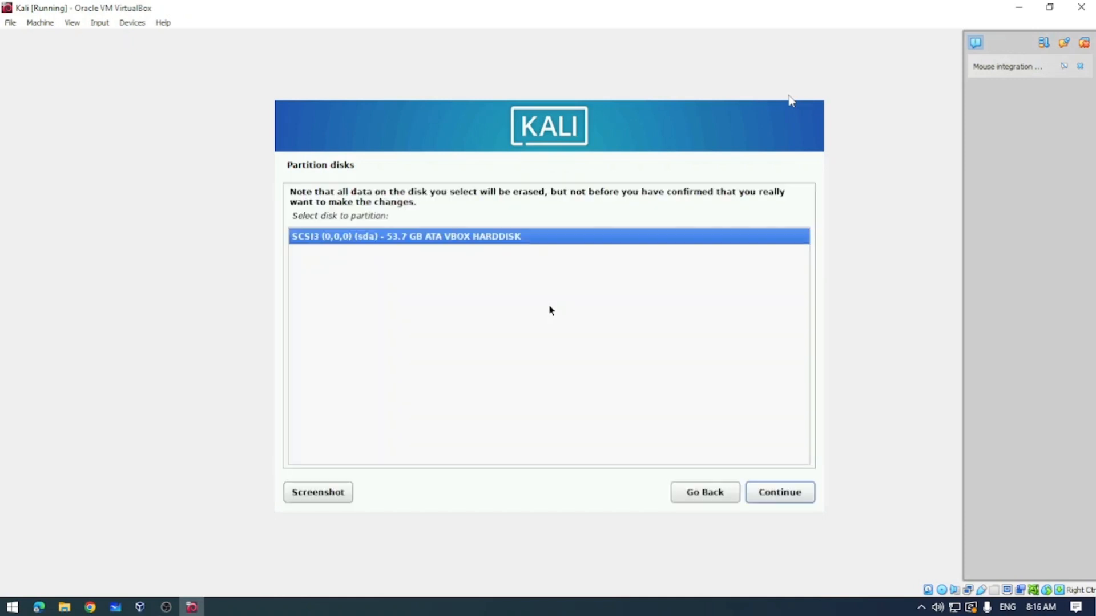
key("Return")
key("Return")
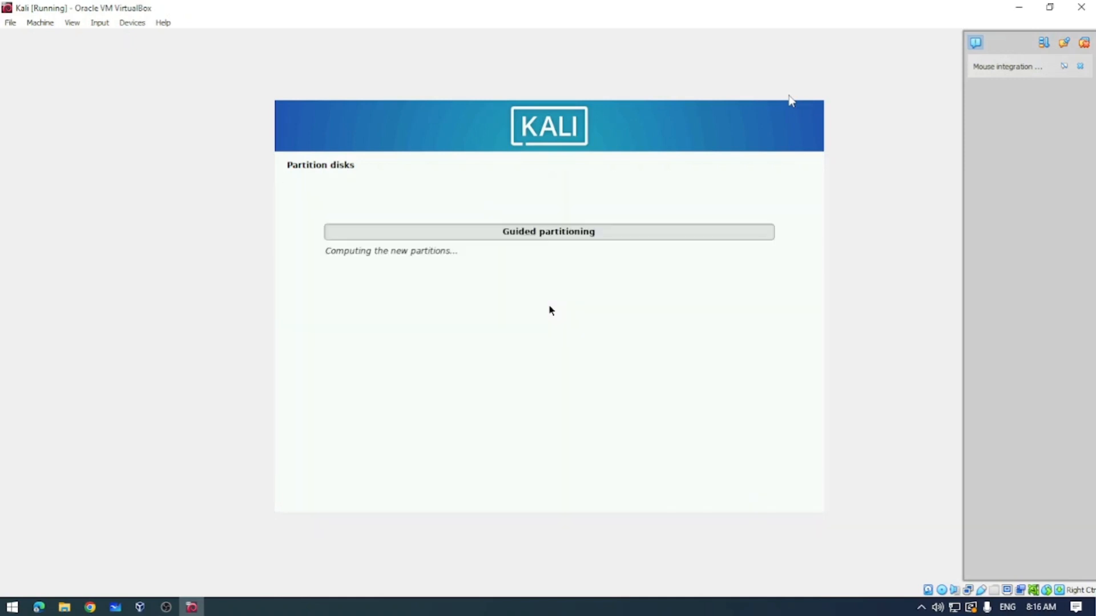
key("Return")
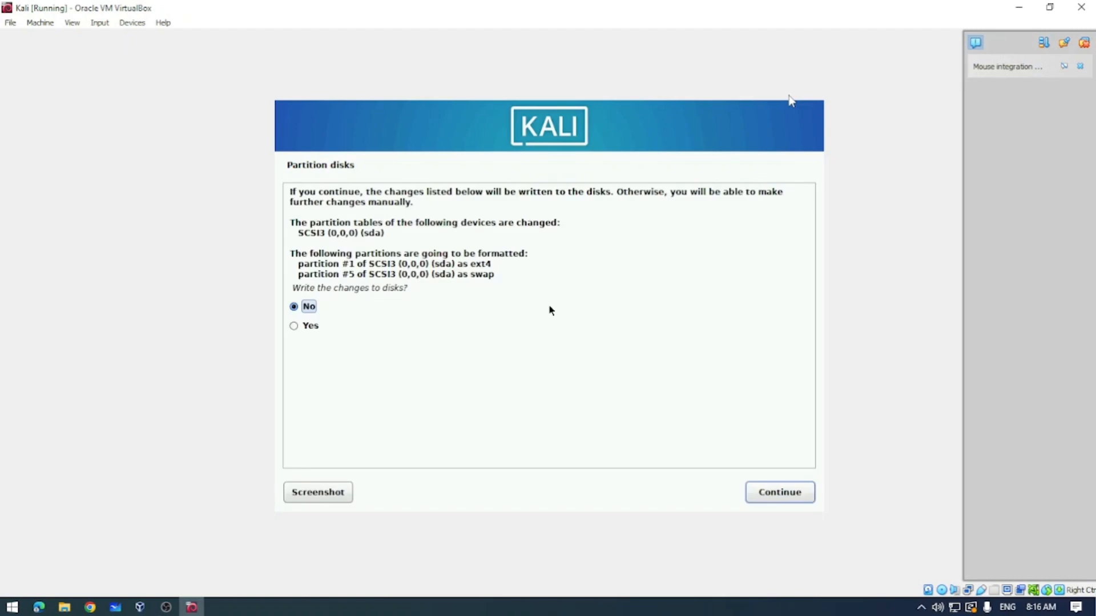
key("Down")
key("Return")
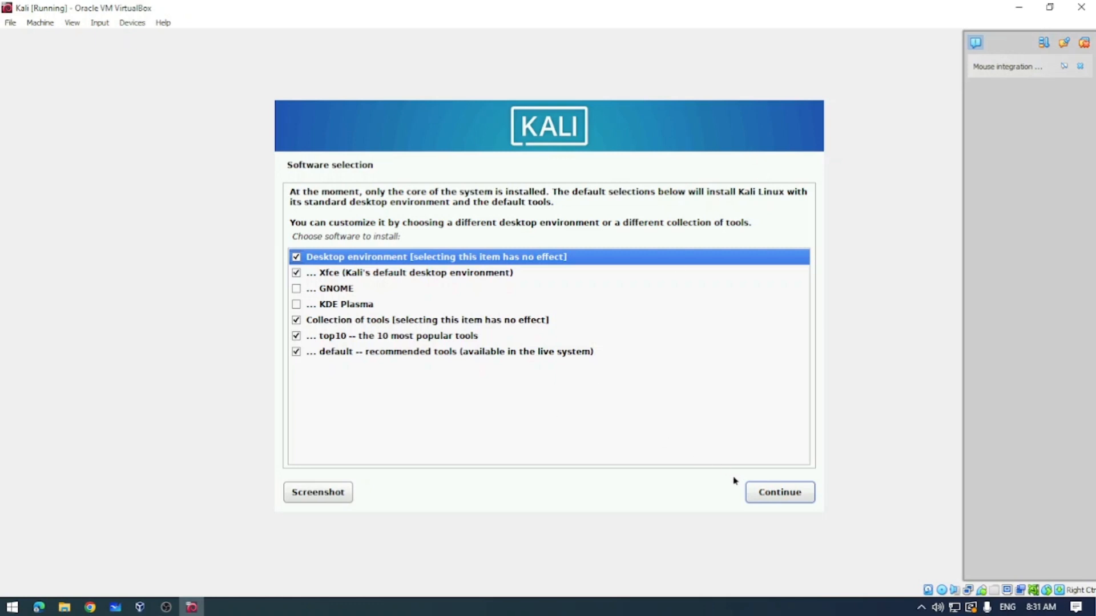
Keep the default Xfce and tools software selection and continue through to reboot into the installed system.
left_click(780, 502)
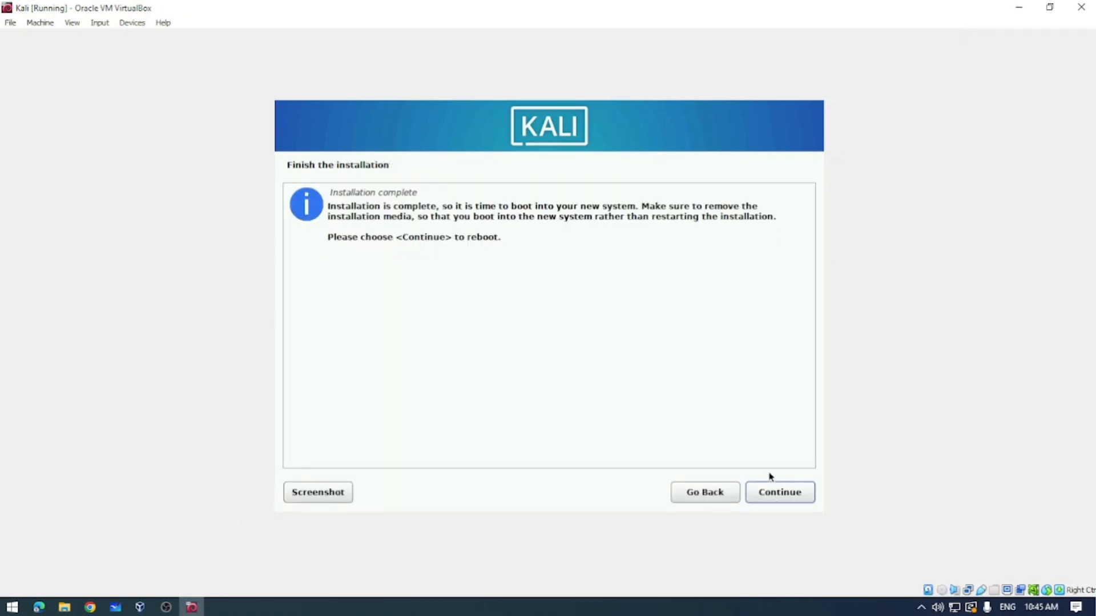
left_click(779, 498)
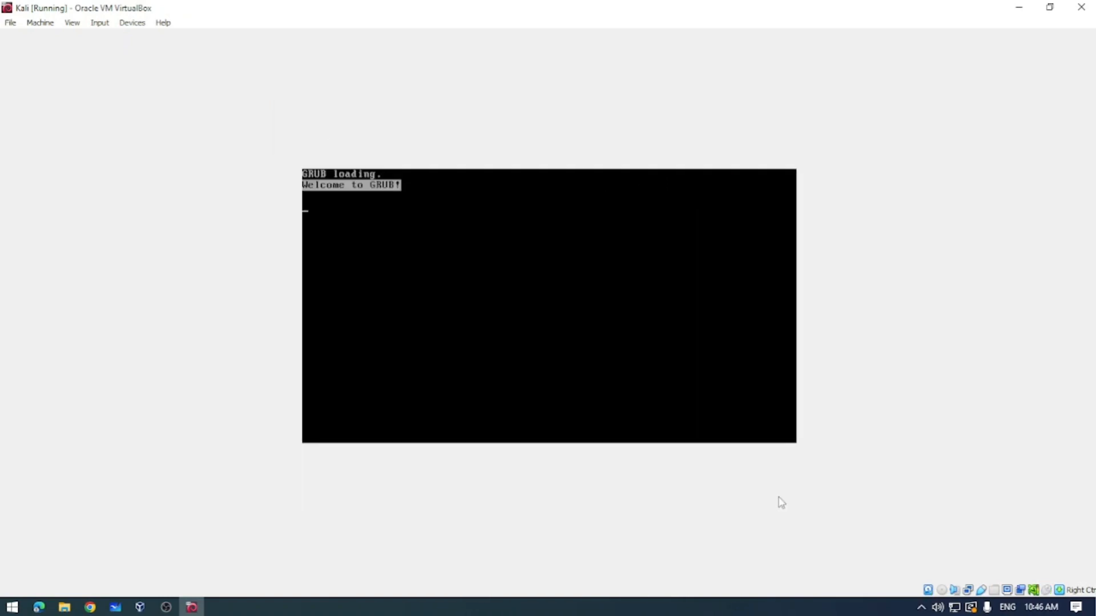
key("Return")
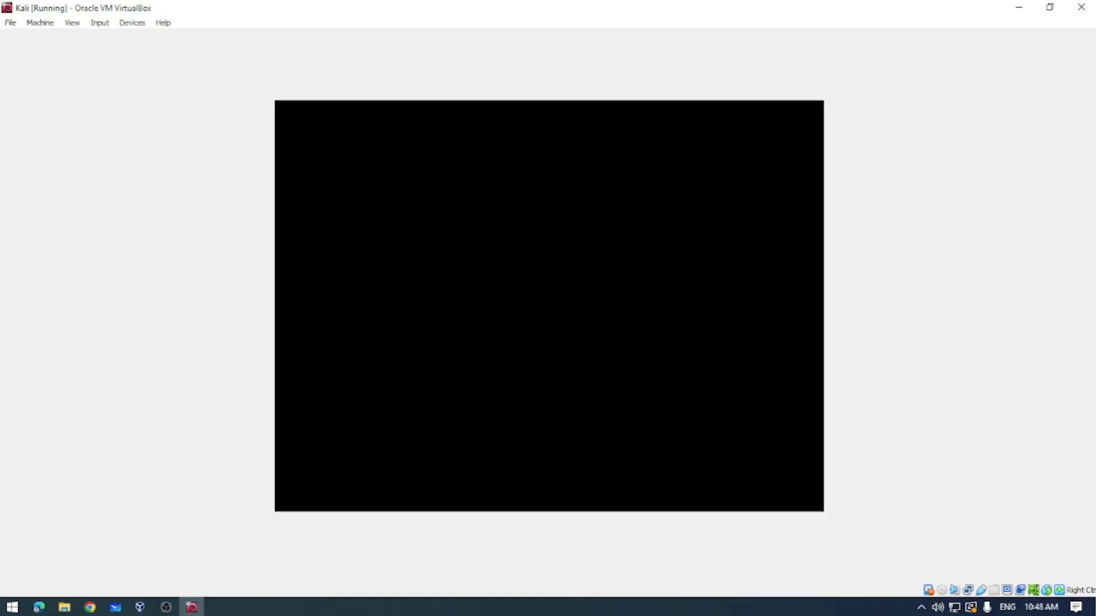
Log in to the new Kali desktop with the user's password.
key("Tab")
type("••••••••••")
key("Return")
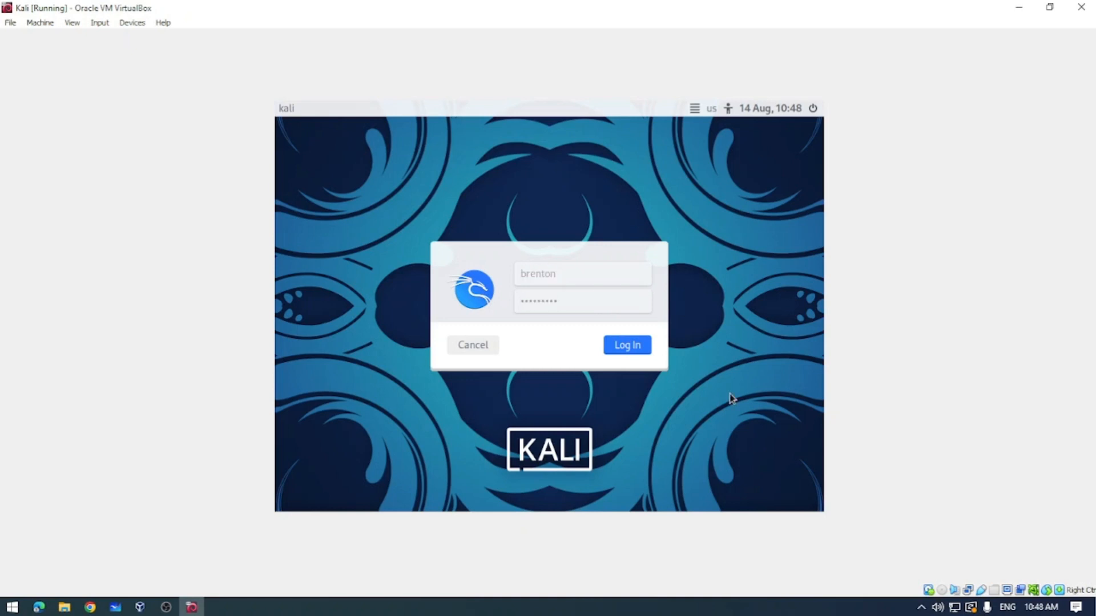